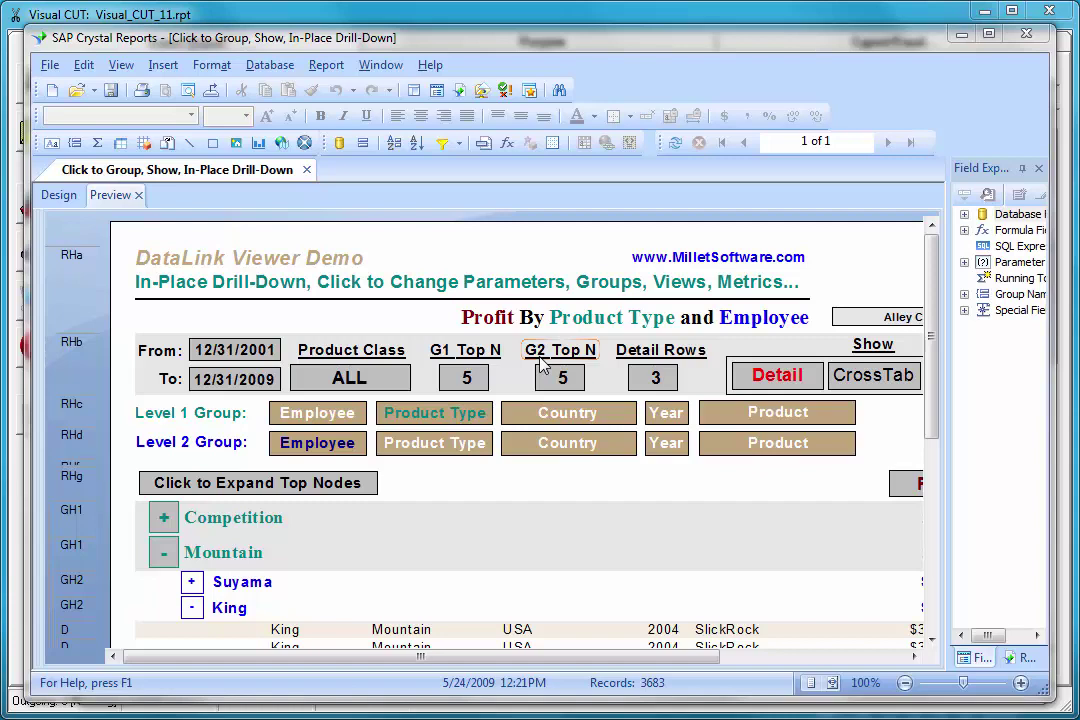
Step: Check the report's current data source properties, then close Crystal Reports and right-click Visual_CUT_11.rpt
click(270, 65)
click(280, 109)
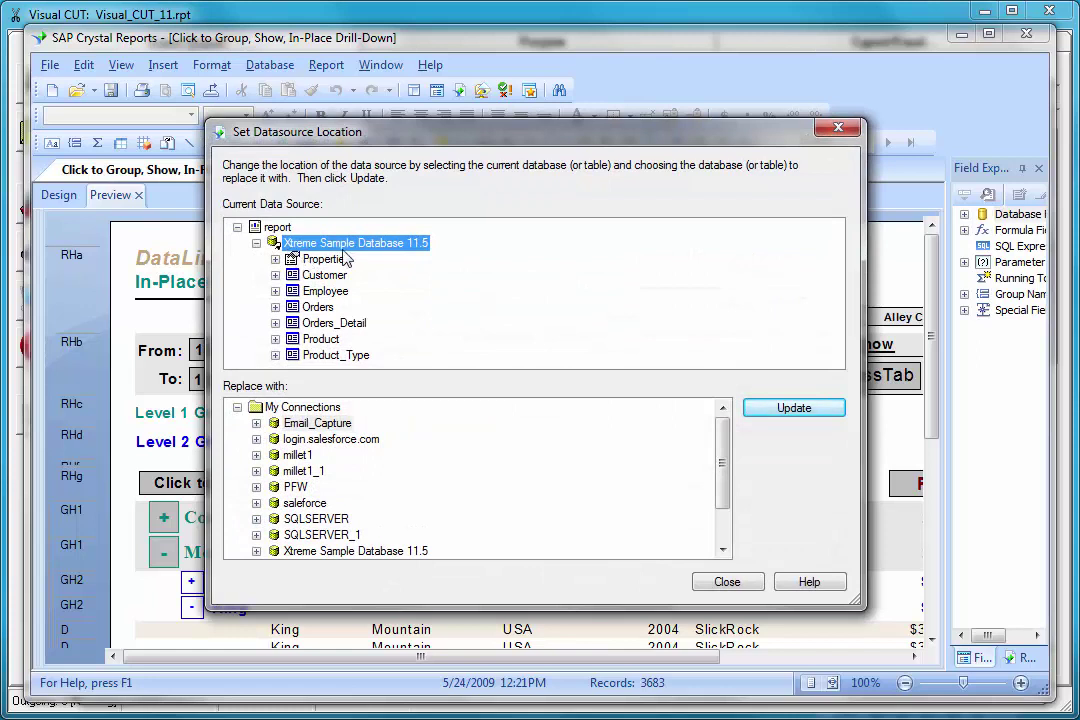
click(275, 259)
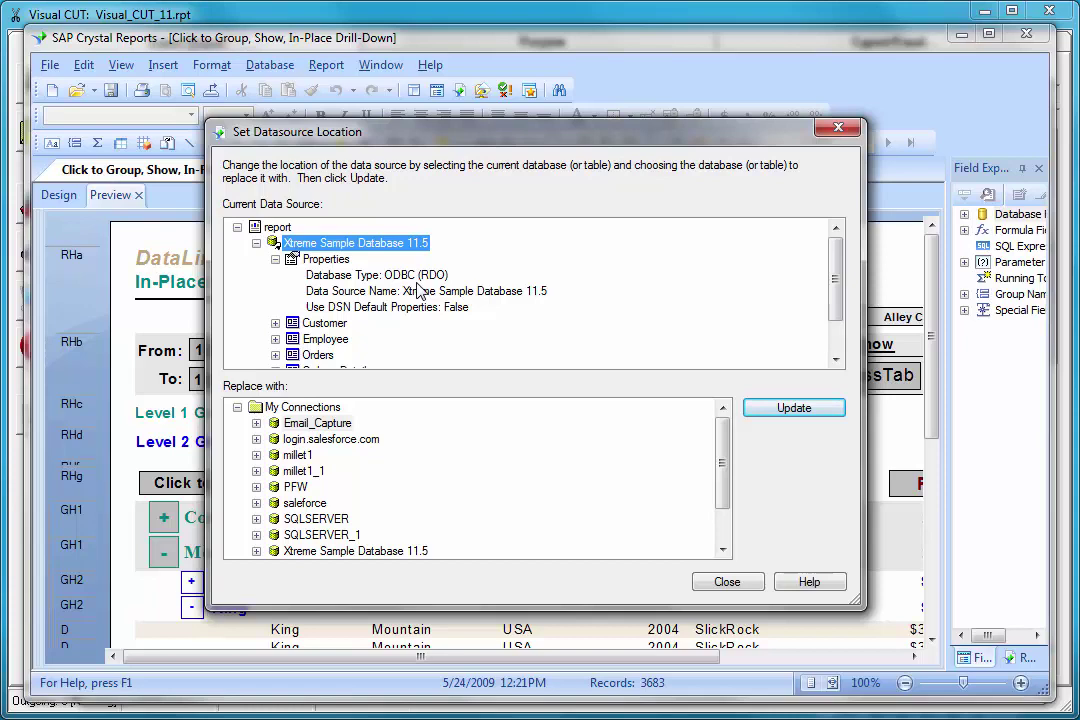
click(720, 583)
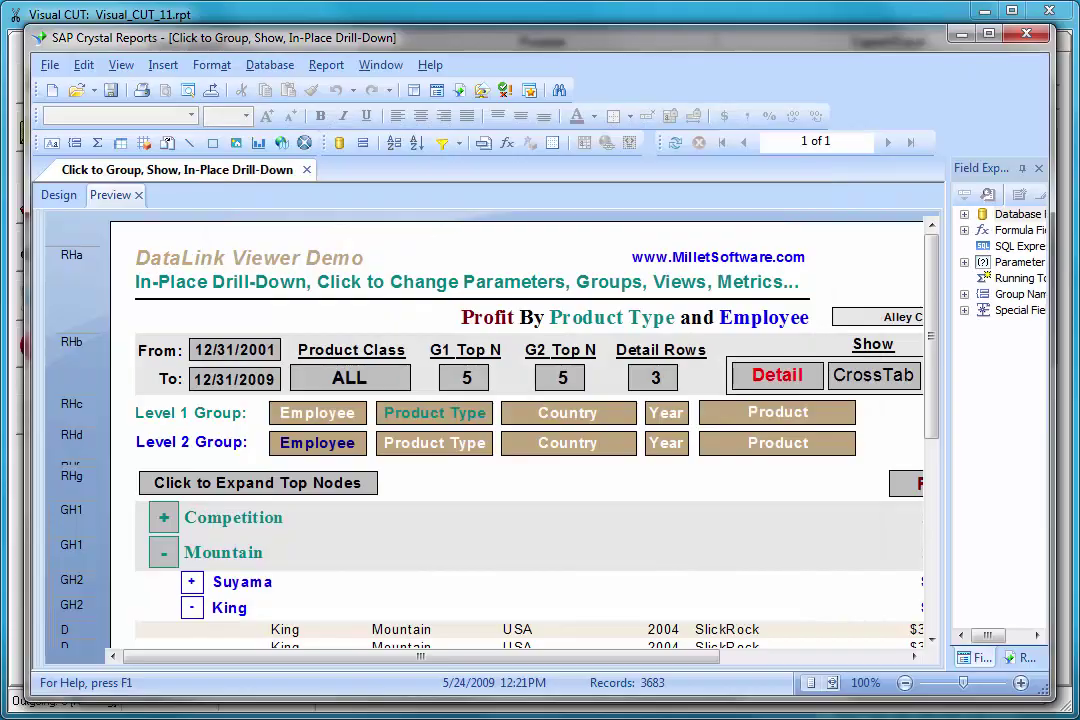
key(alt+F4)
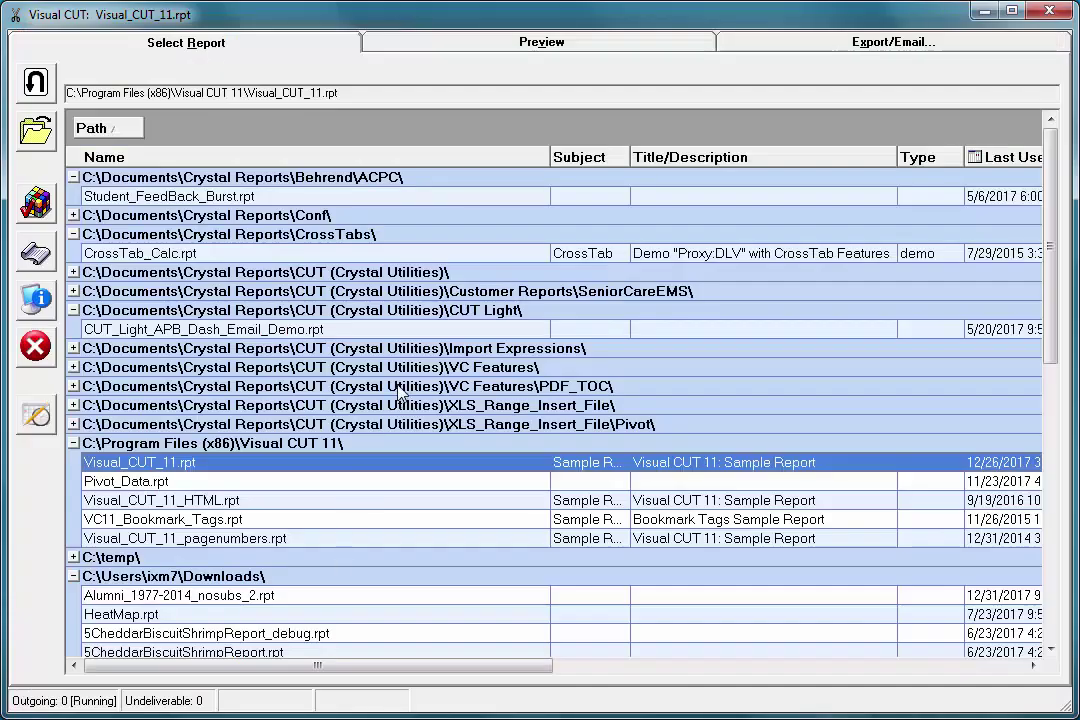
right_click(121, 470)
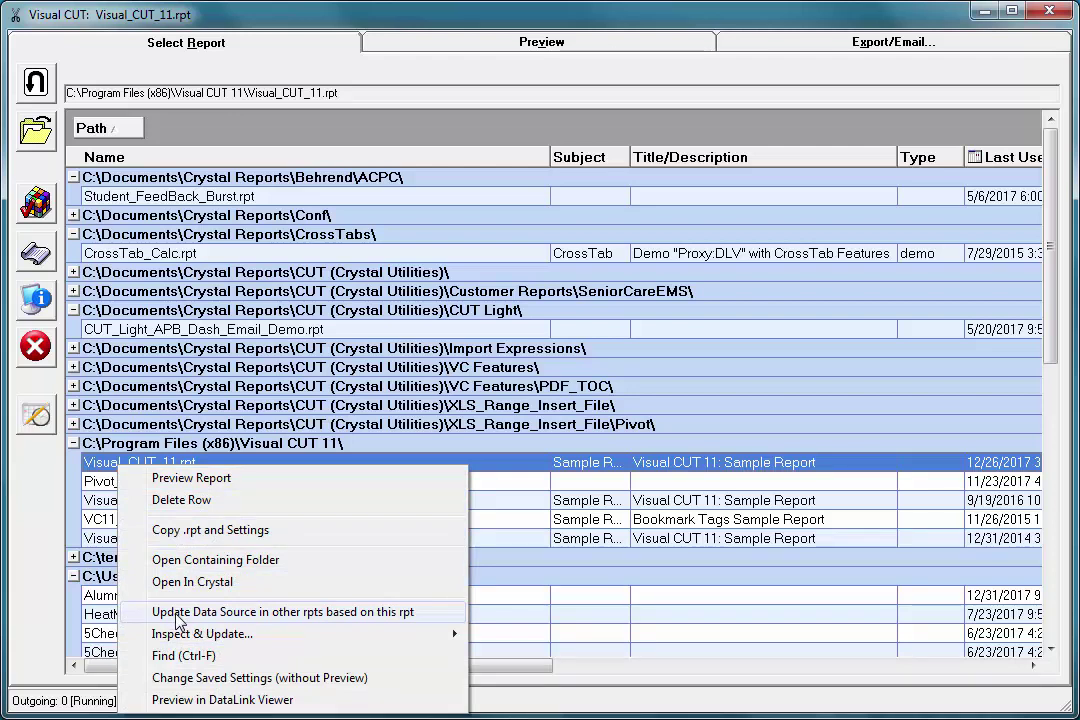
Step: Use Visual_CUT_11.rpt's data source for other reports, selecting all reports in the demo directory tree
click(178, 612)
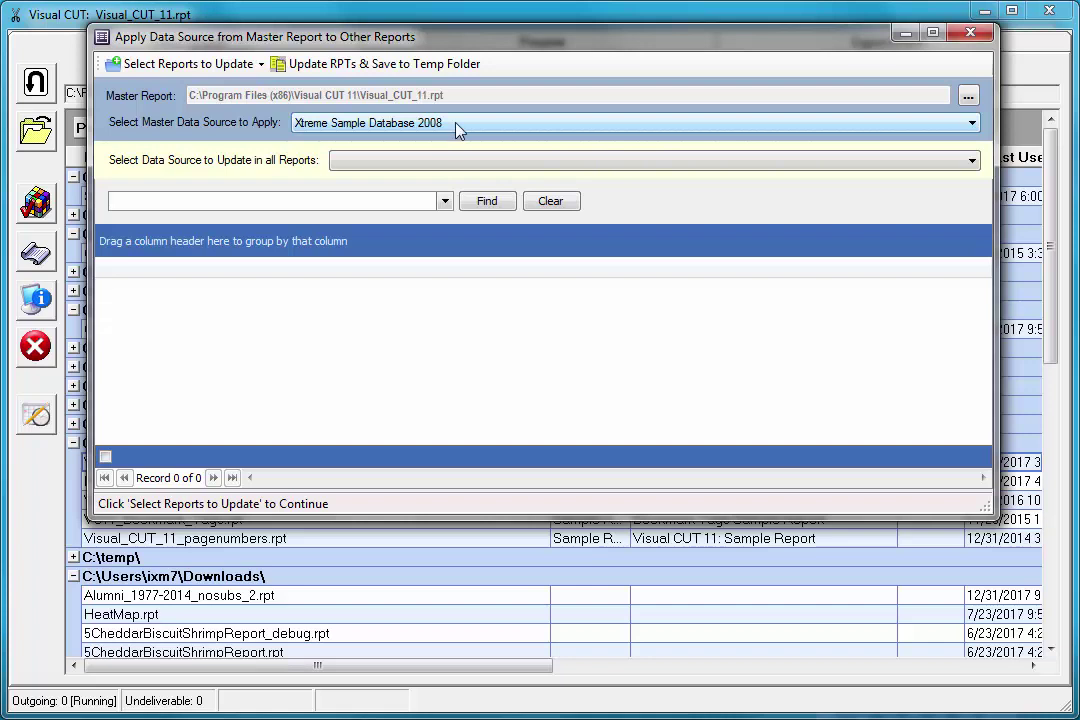
click(190, 70)
click(193, 68)
click(193, 70)
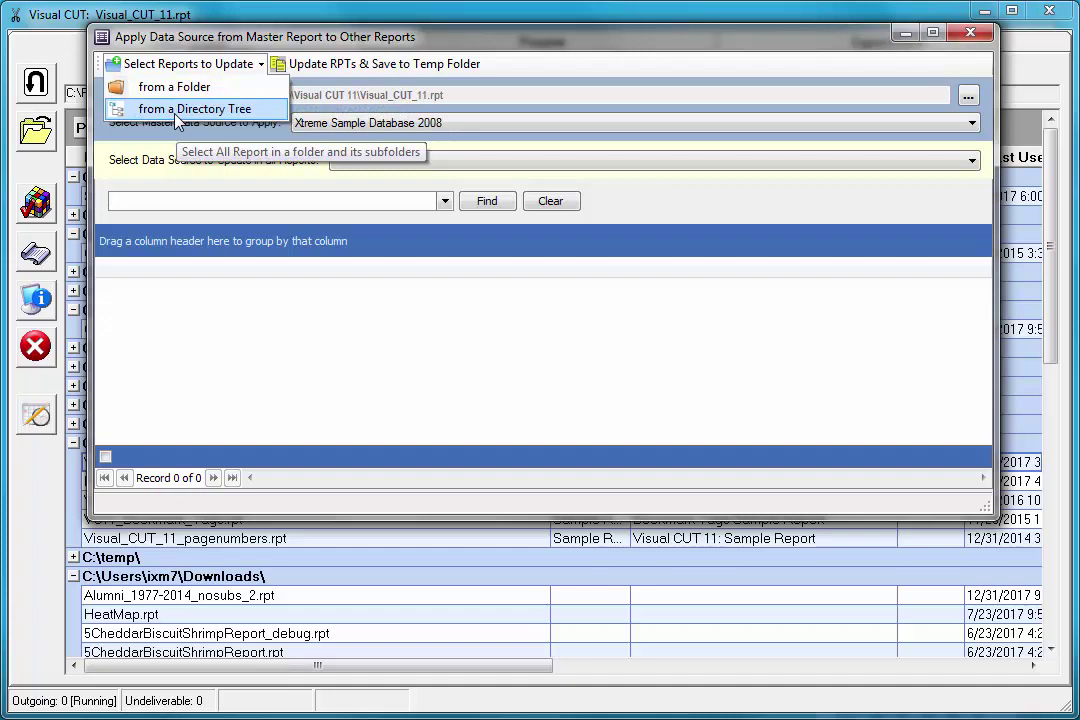
click(177, 112)
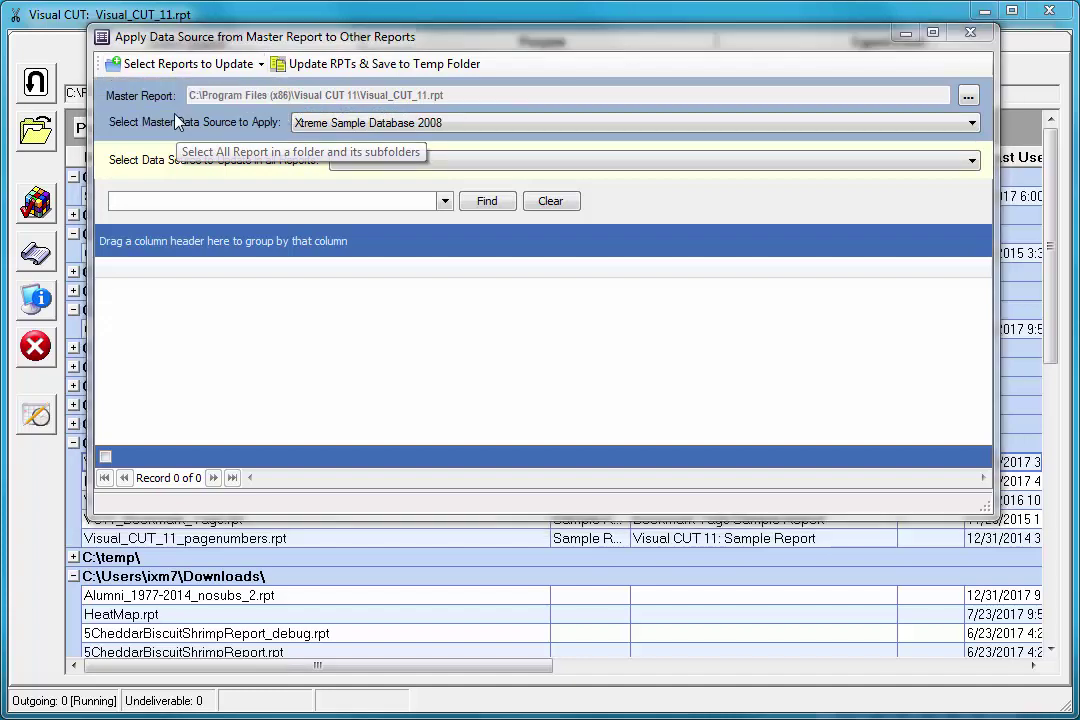
scroll(701, 415, down, 2)
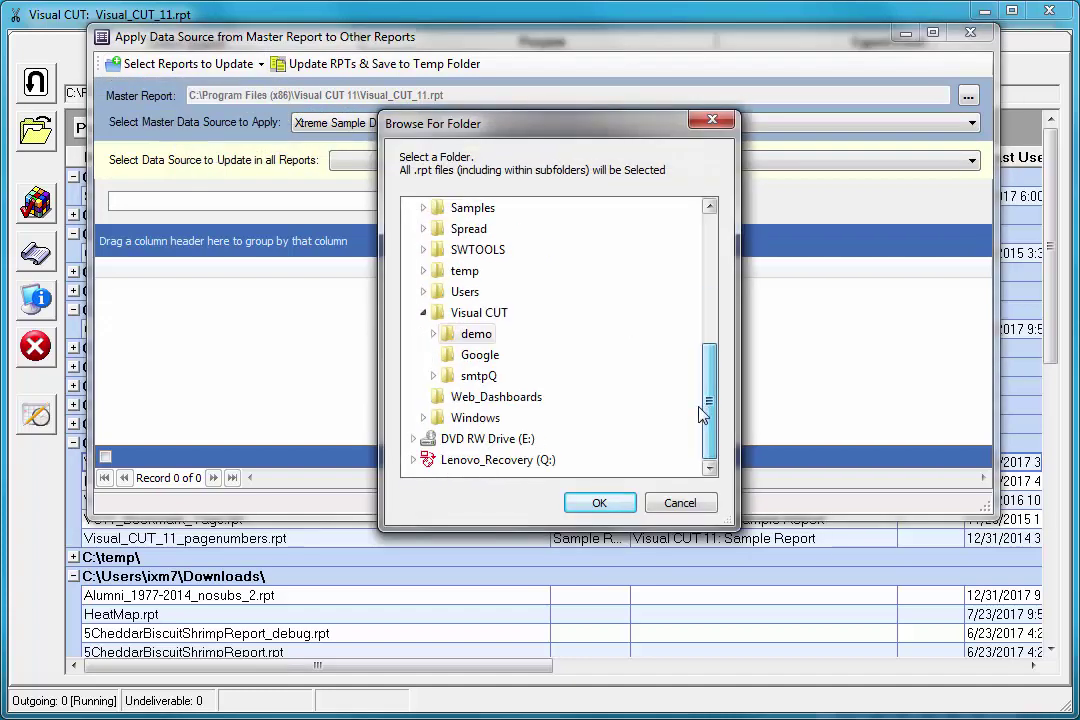
click(466, 338)
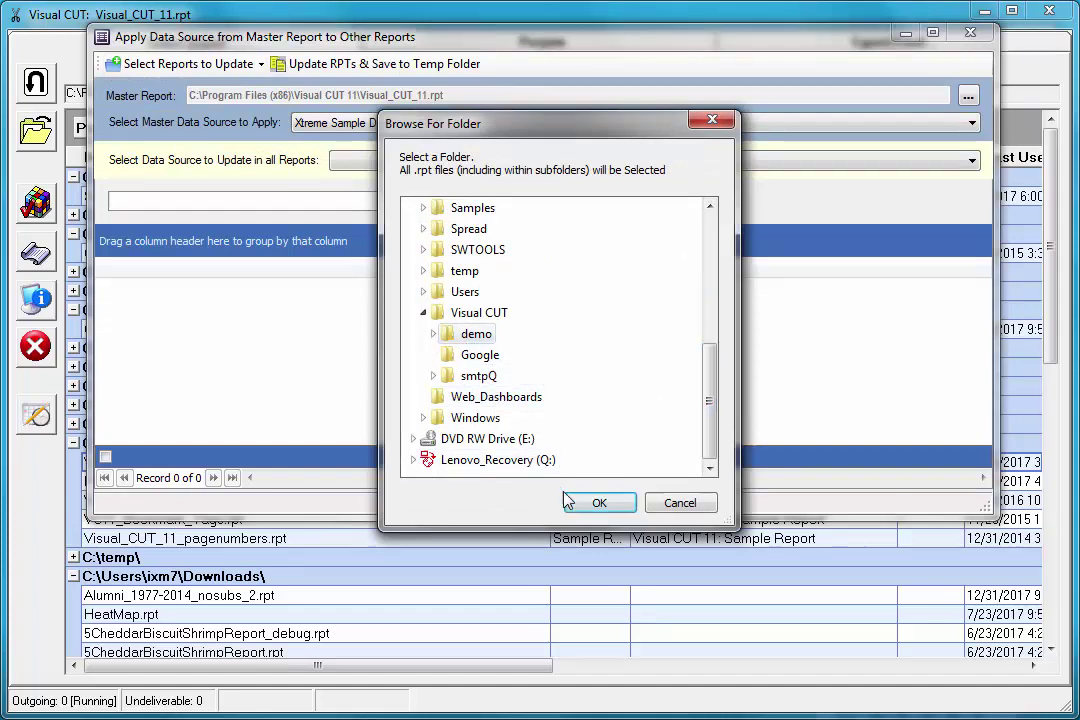
click(596, 502)
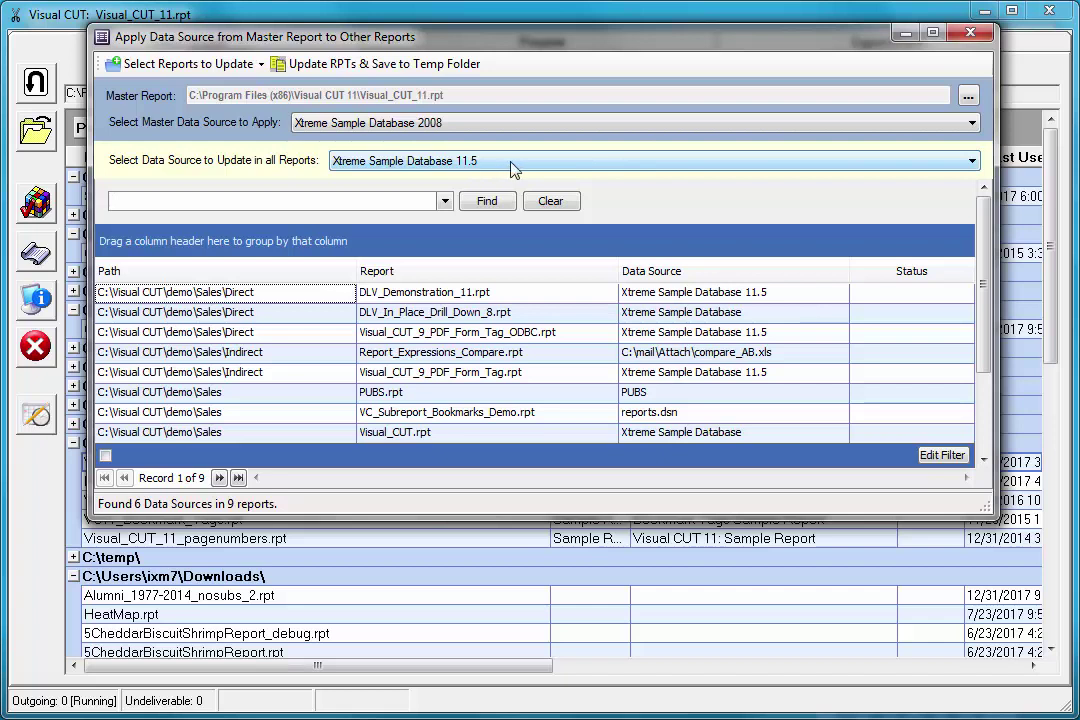
Step: Keep Xtreme Sample Database 11.5 as the data source to replace across the 9 reports
click(513, 170)
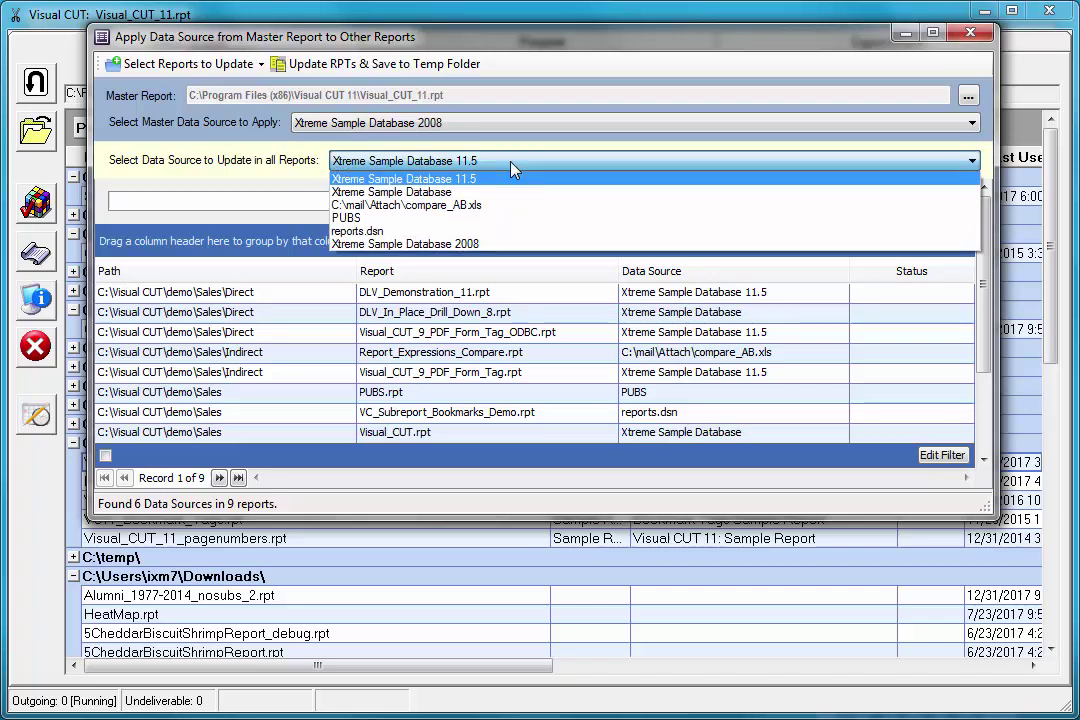
click(420, 258)
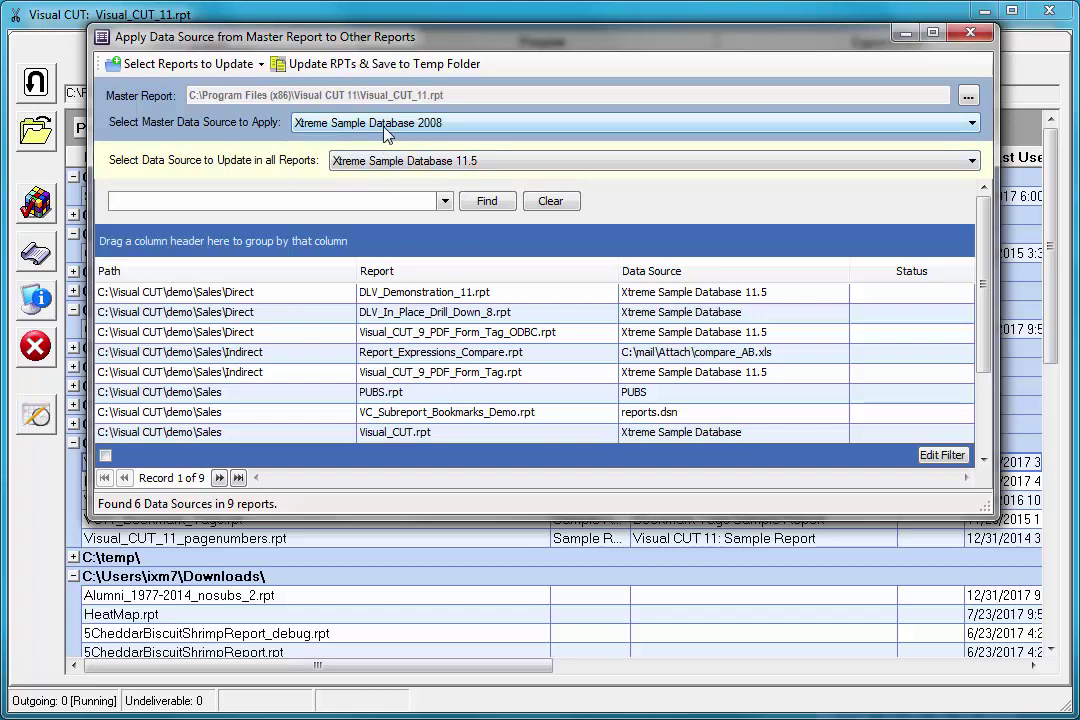
Step: Update the three matching reports and save them to the temp folder, confirming with Yes
click(369, 66)
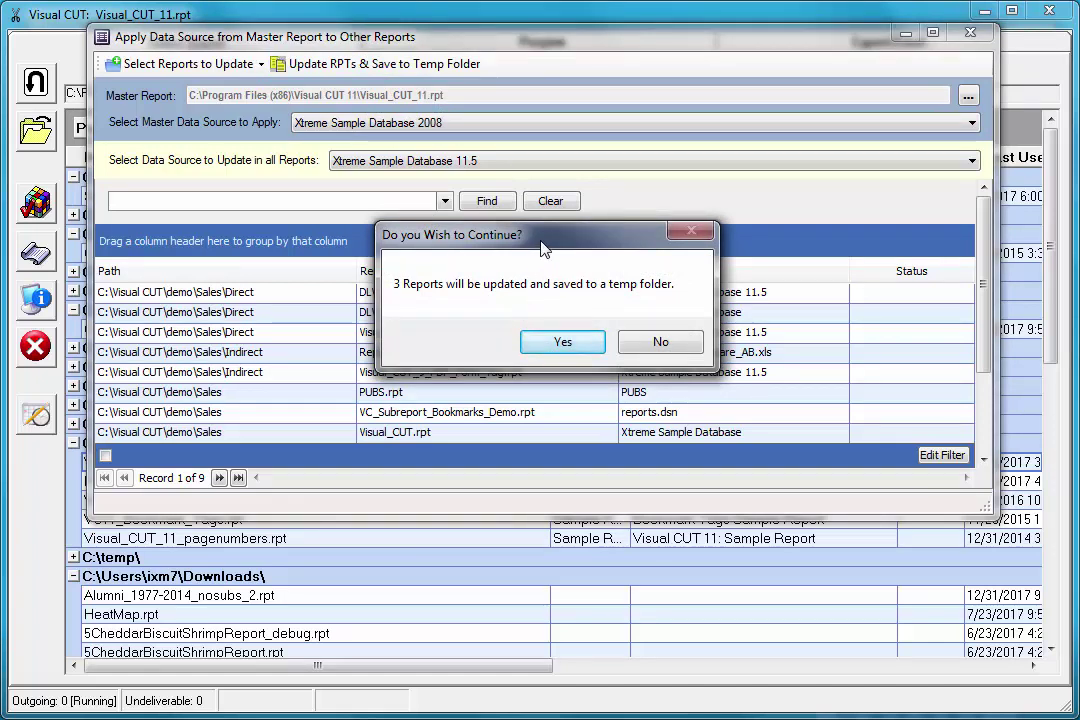
drag(543, 248, 309, 214)
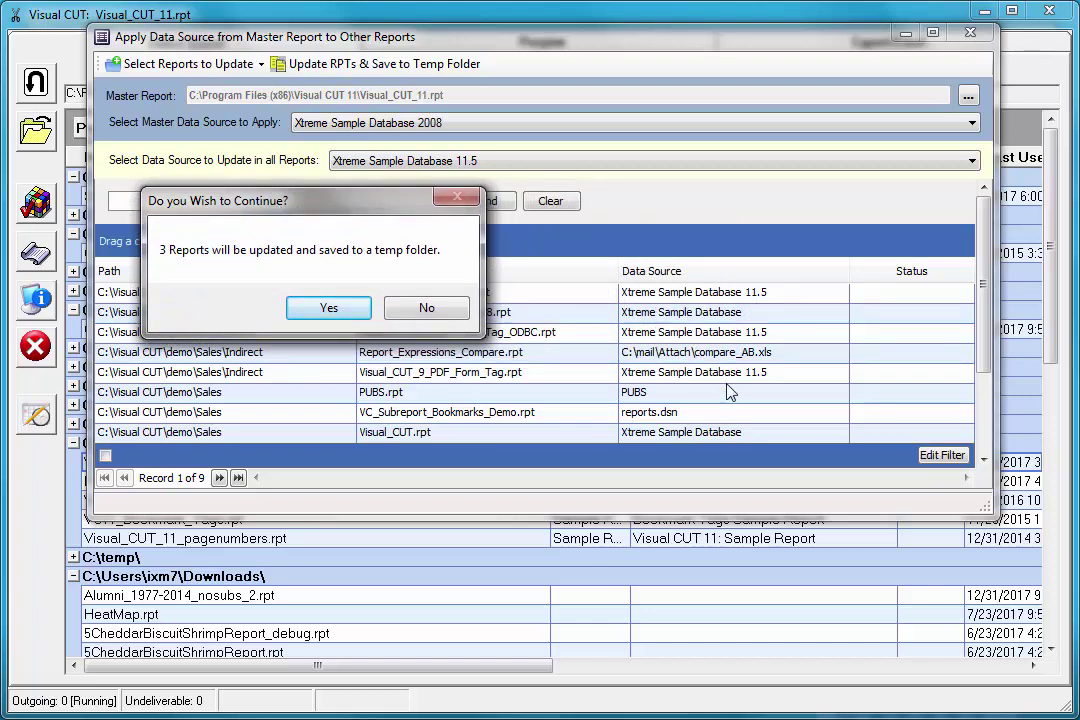
click(324, 312)
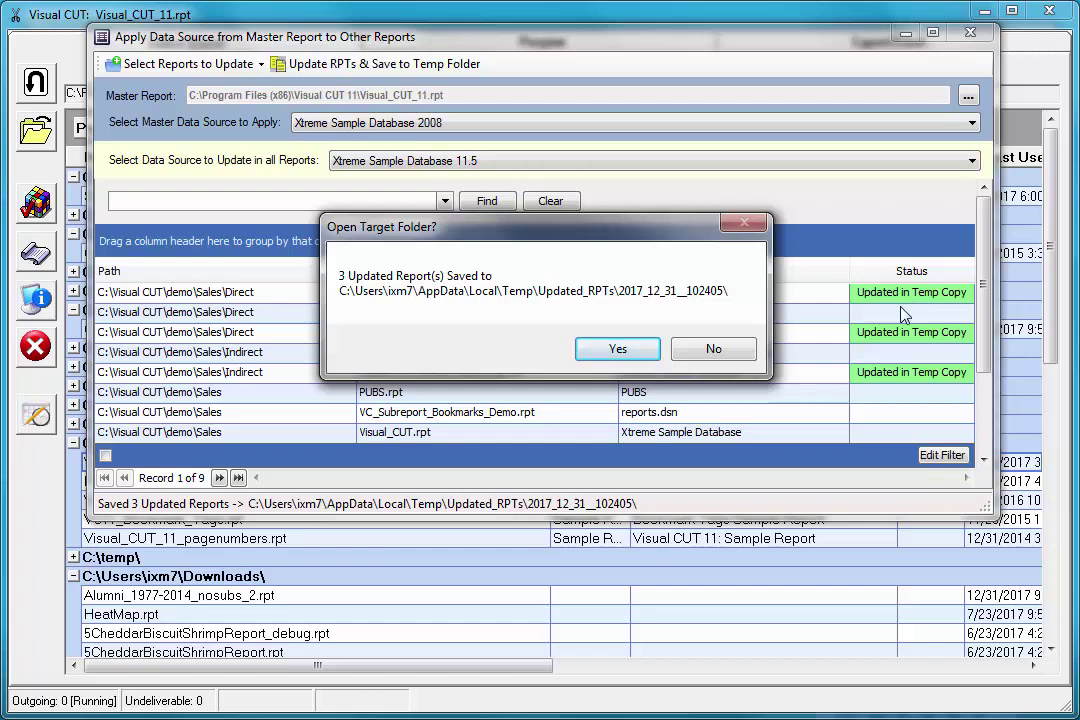
Step: Open the updated DLV_Demonstration_11.rpt from the output's Sales > Direct folder
click(618, 350)
double_click(503, 204)
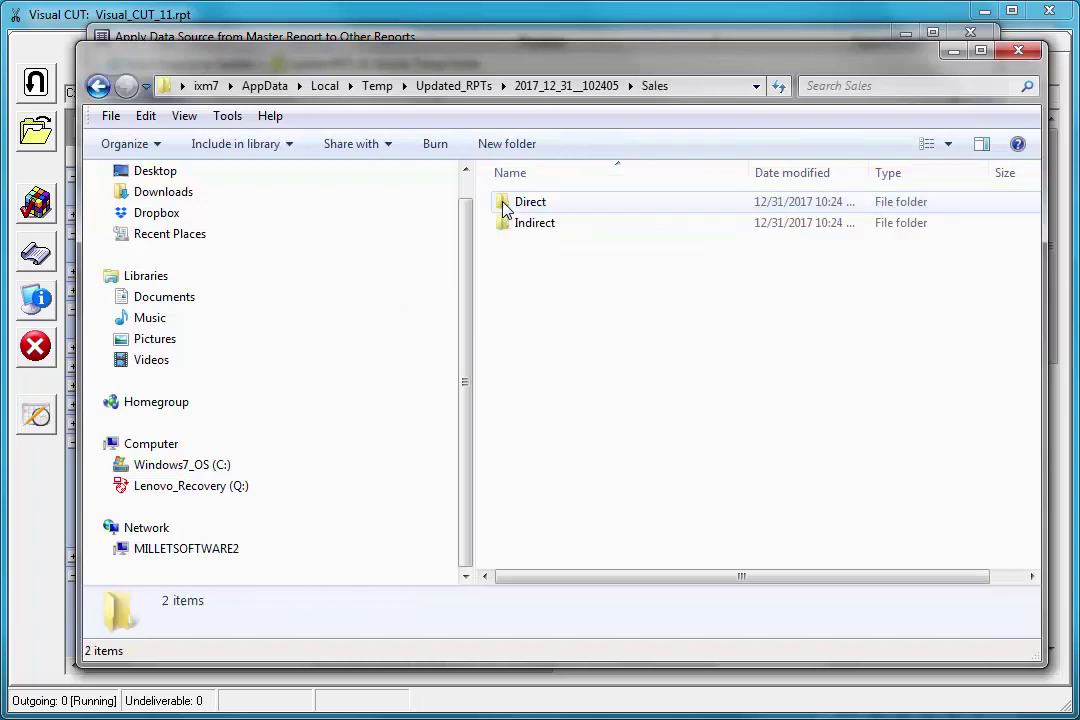
click(503, 204)
double_click(503, 204)
click(504, 204)
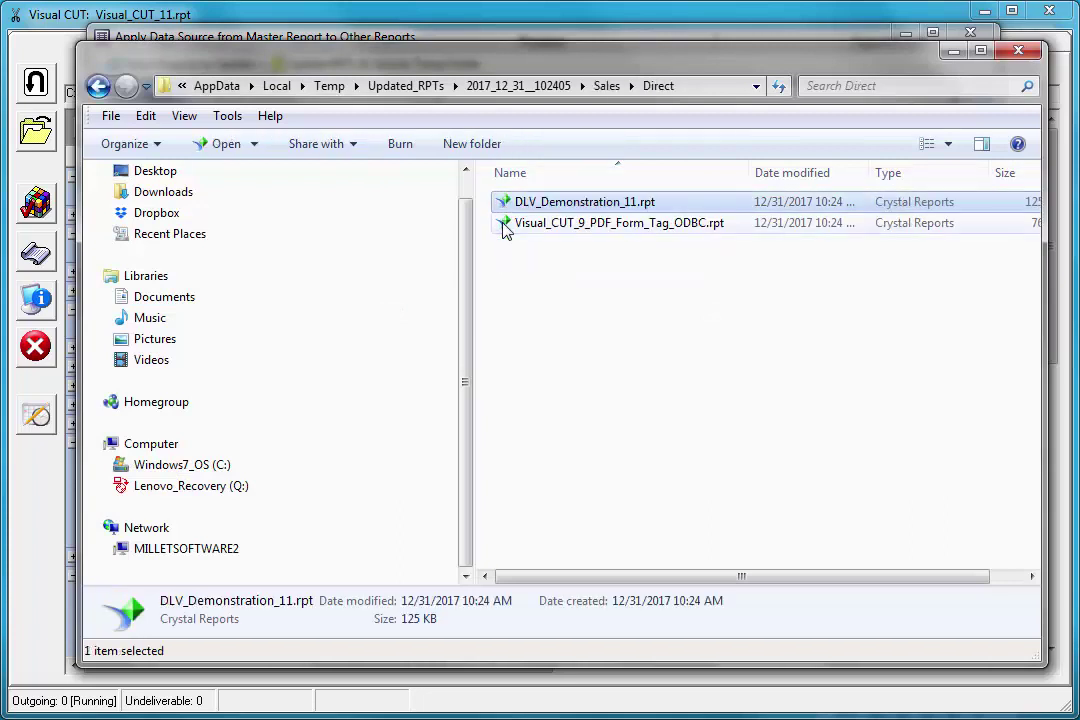
double_click(545, 207)
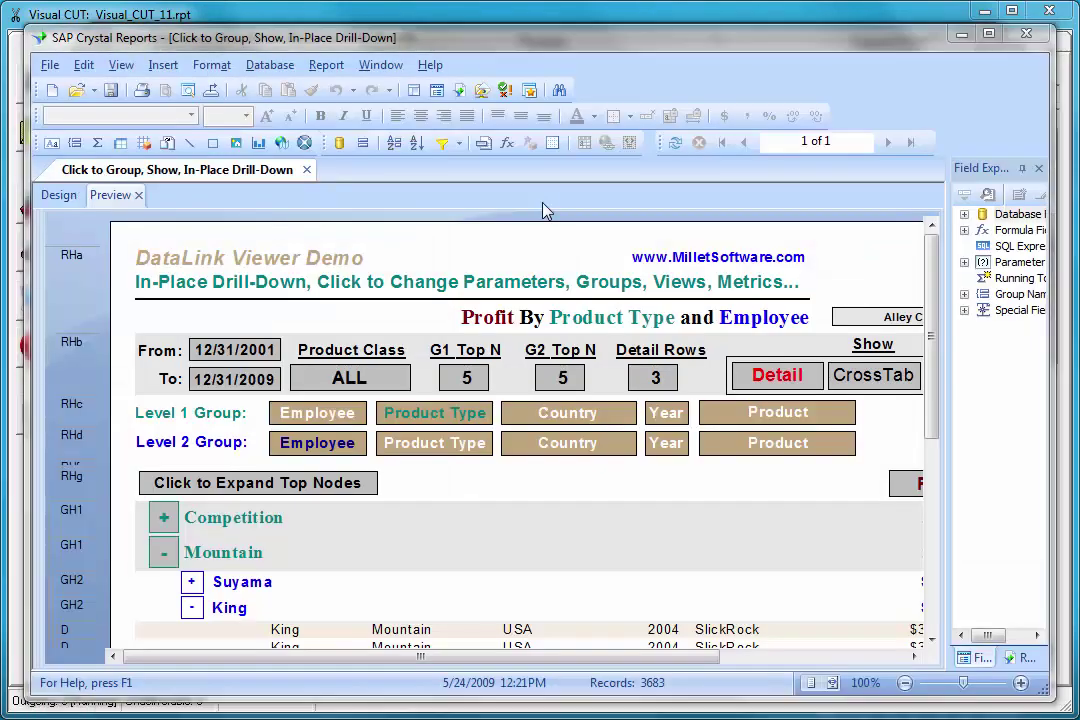
Step: Inspect its Set Datasource Location settings, then go back up to the 2017_12_31__102405 folder
click(270, 65)
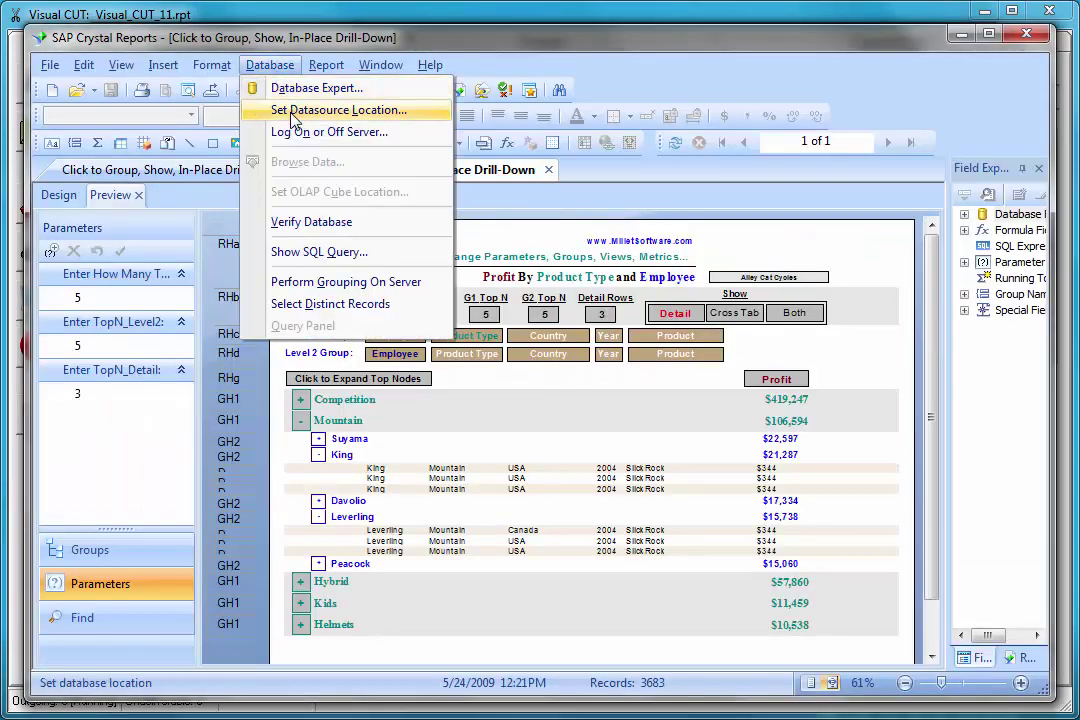
click(285, 110)
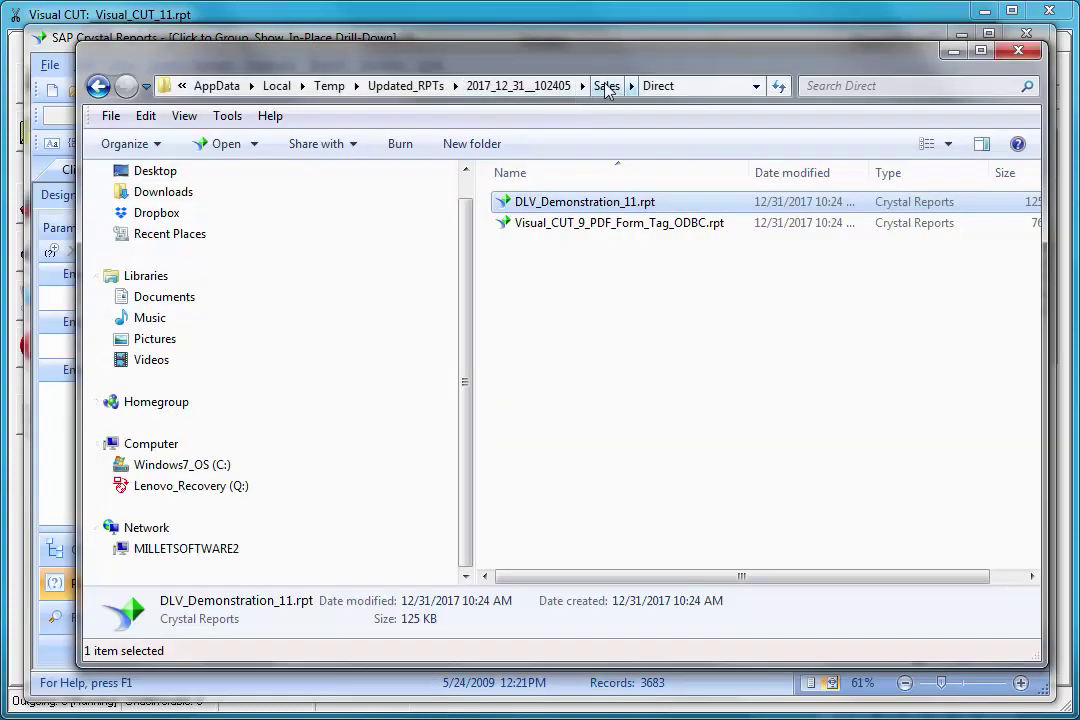
click(601, 87)
click(539, 88)
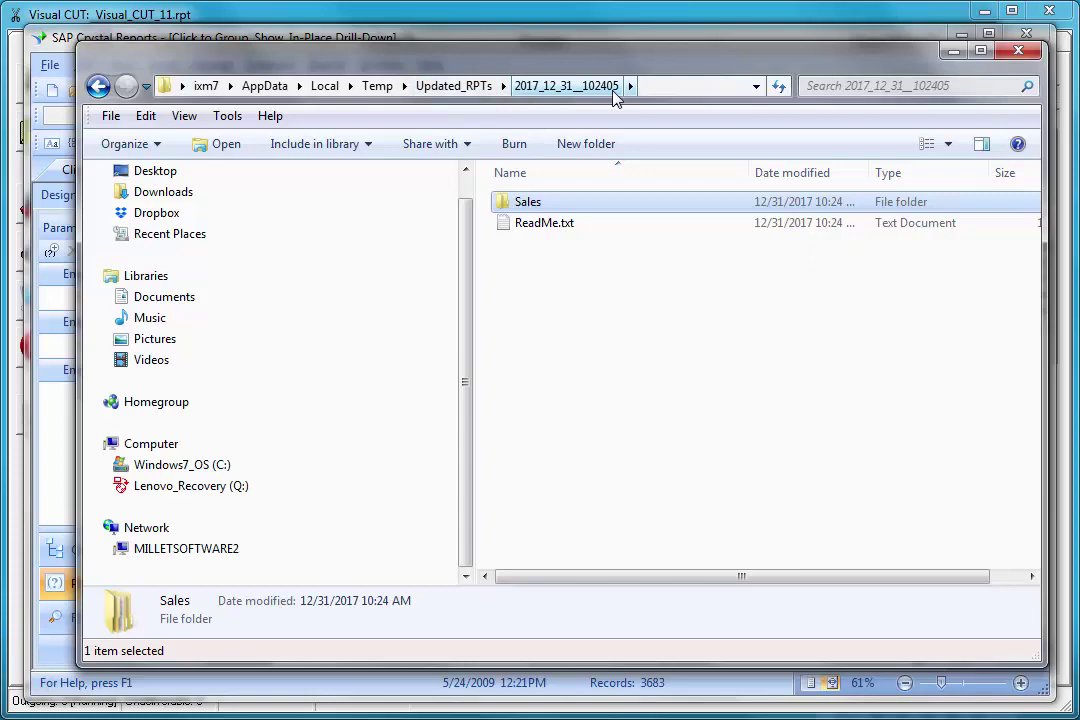
double_click(529, 224)
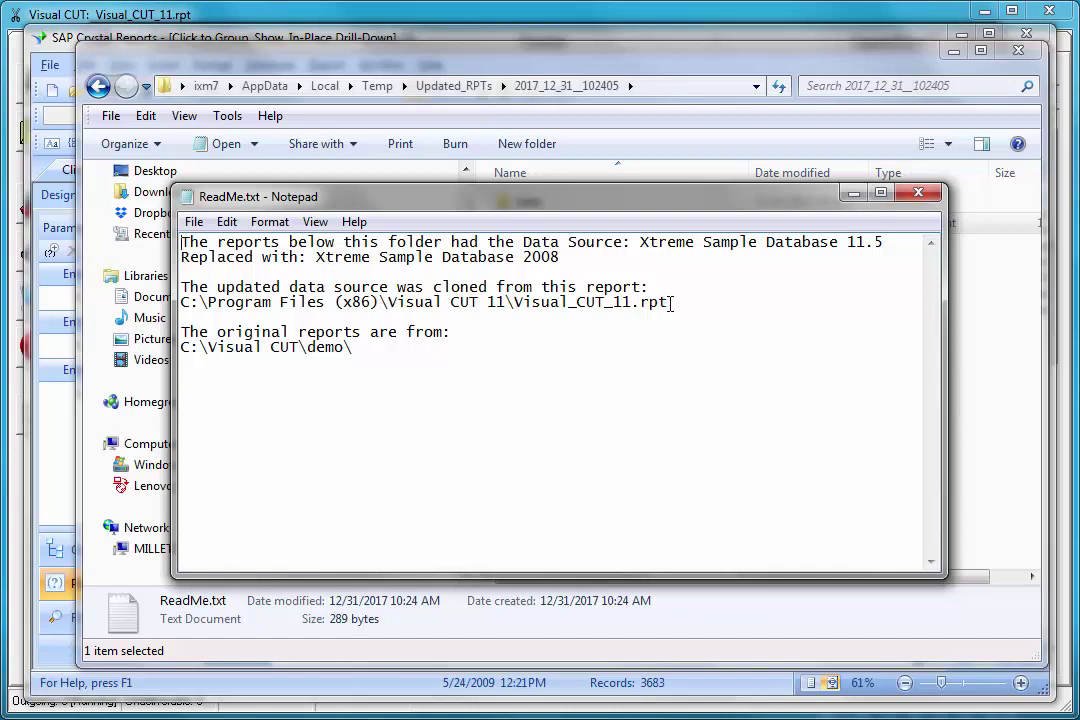
drag(671, 303, 185, 308)
drag(358, 347, 152, 347)
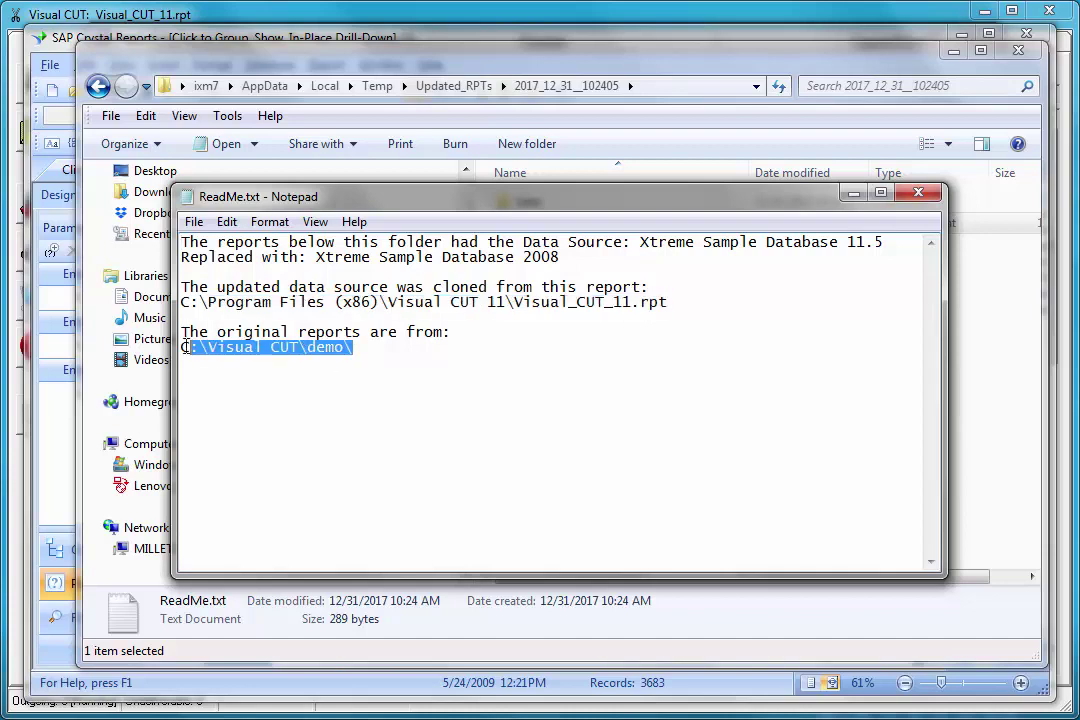
click(915, 197)
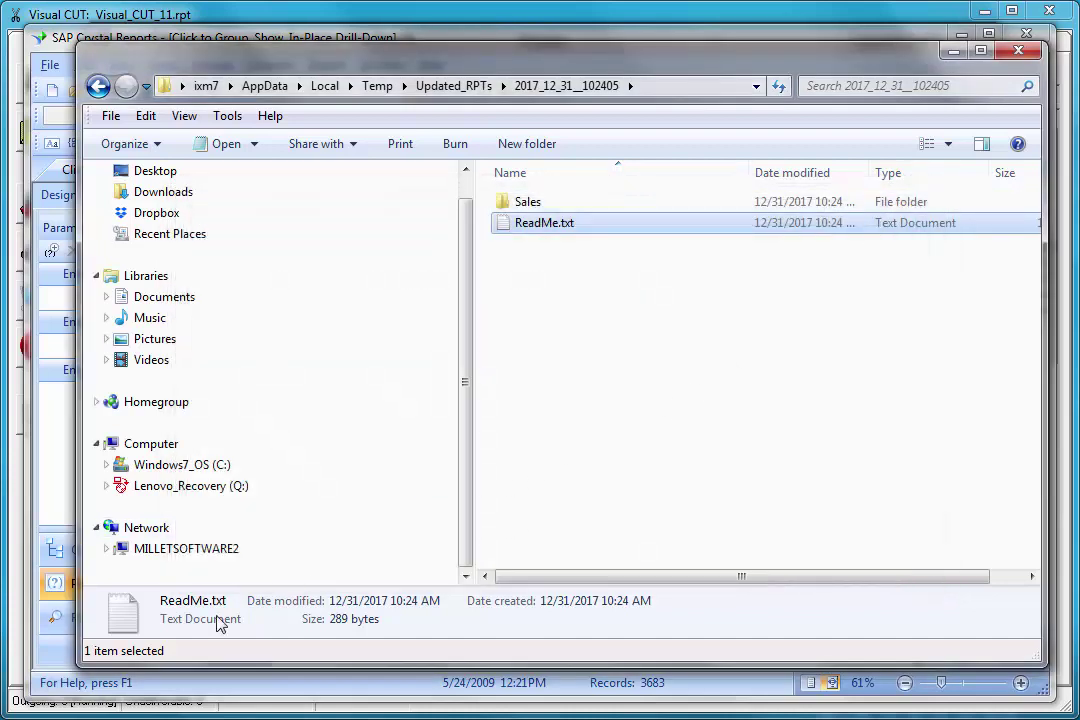
Step: Replace Xtreme Sample Database in matching reports and save the two updated copies to temp
key(alt+Tab)
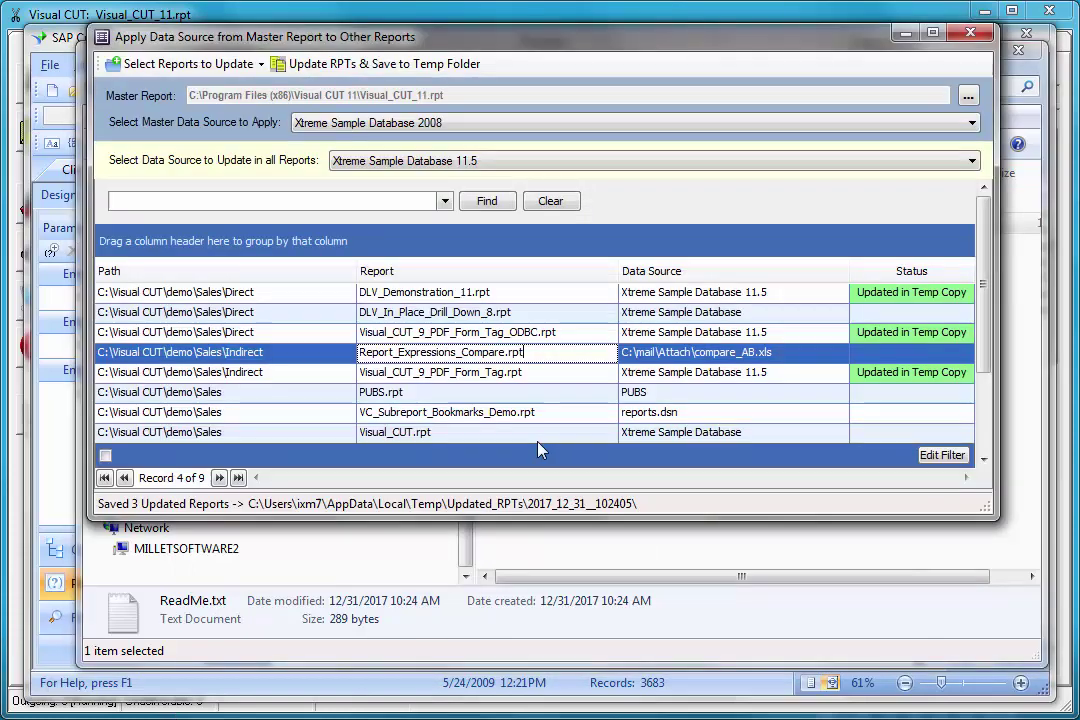
click(641, 168)
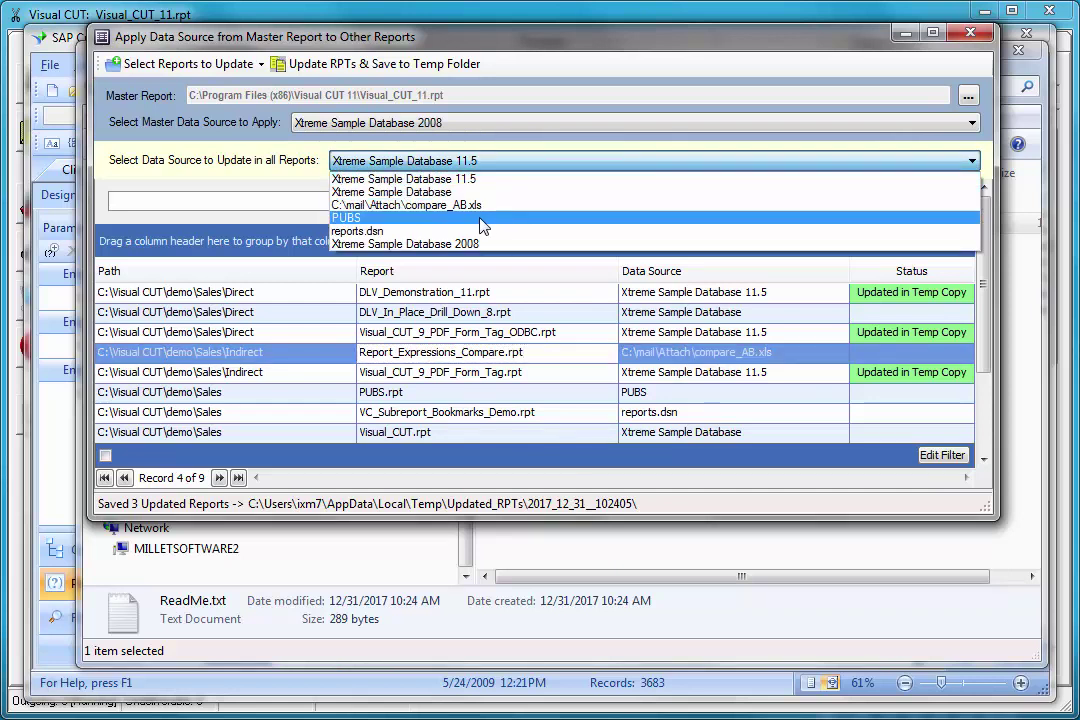
click(428, 198)
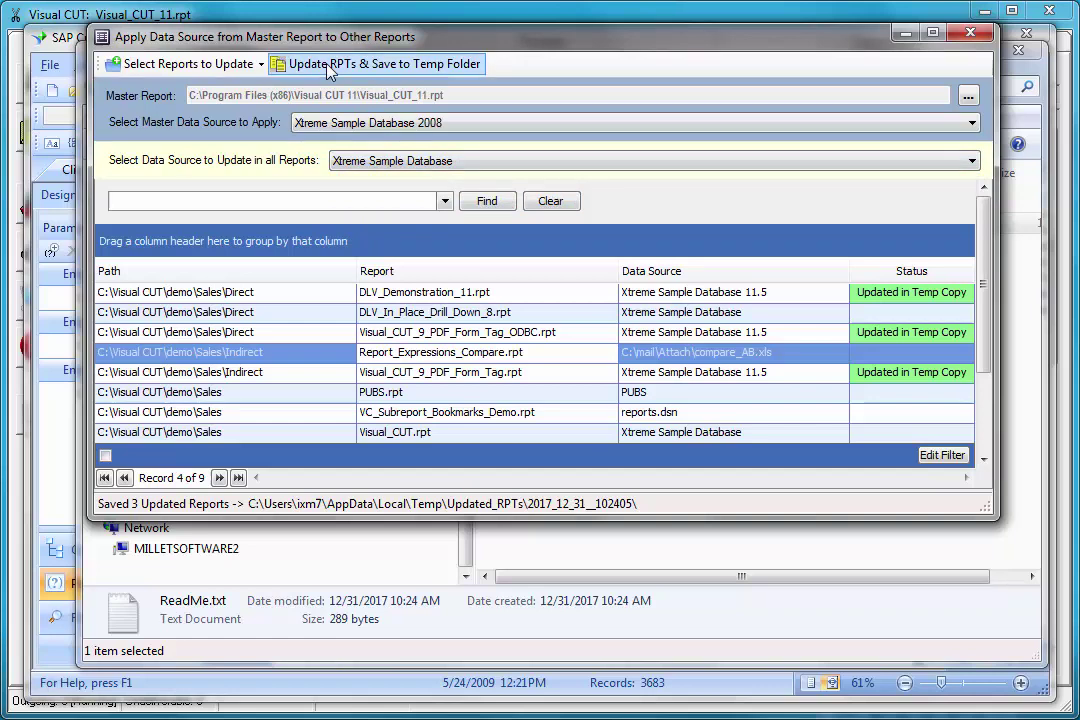
click(283, 62)
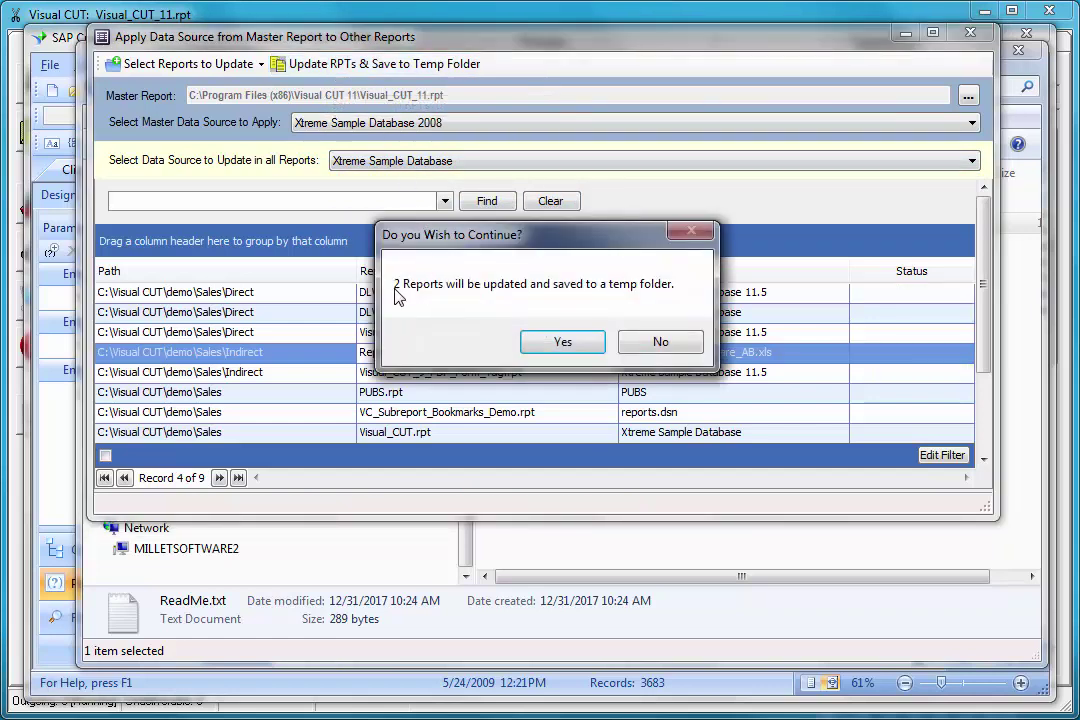
click(560, 341)
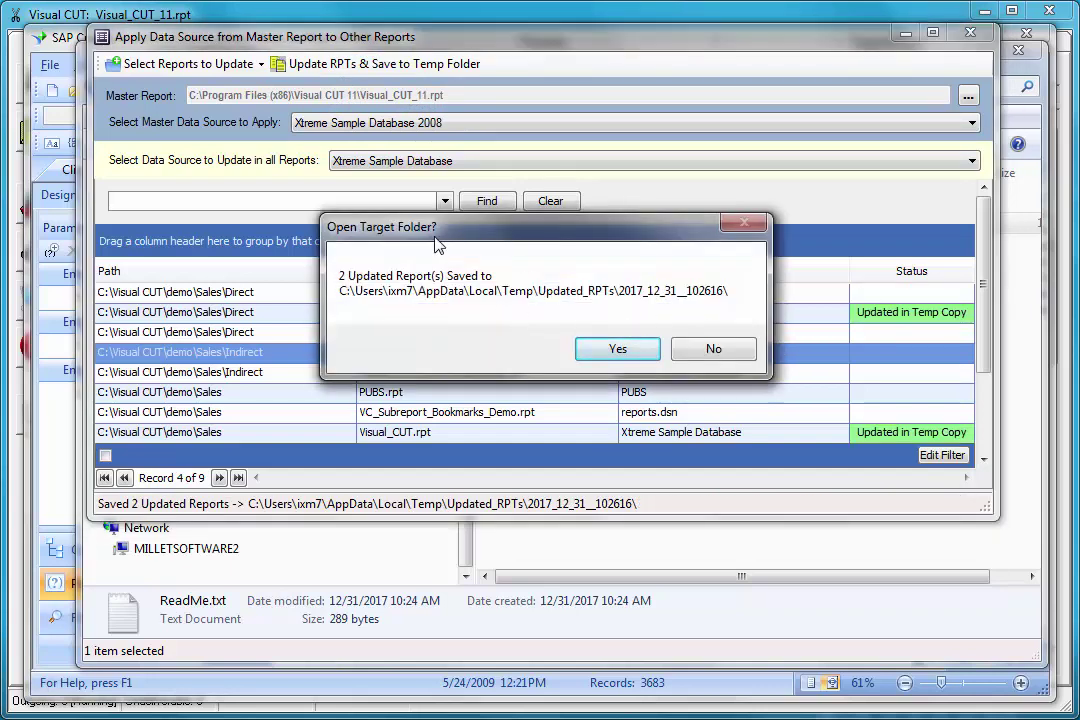
Step: Open the new Sales > Direct DLV_In_Place_Drill_Down_8.rpt and view its Set Datasource Location settings
click(617, 349)
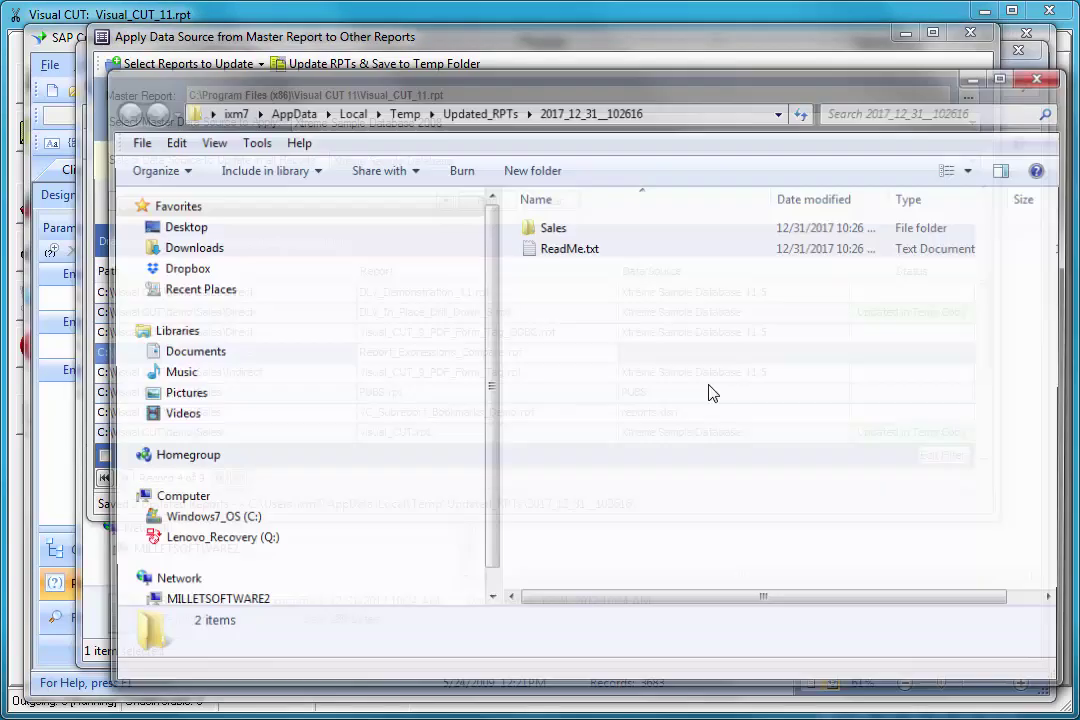
double_click(548, 236)
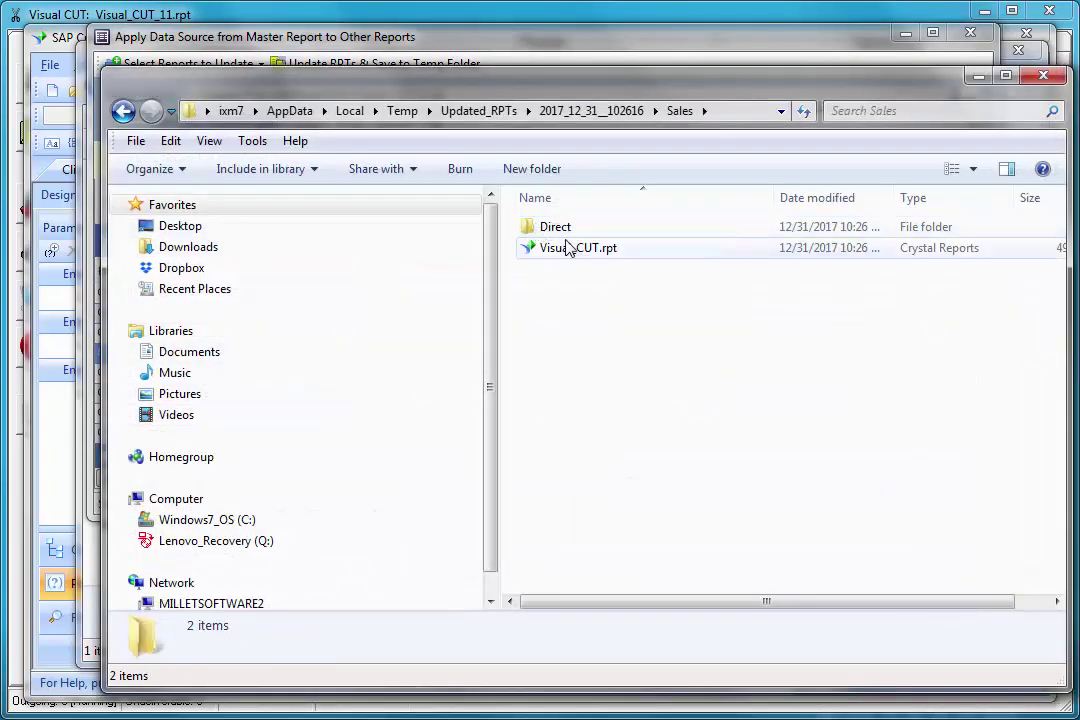
double_click(552, 232)
double_click(567, 232)
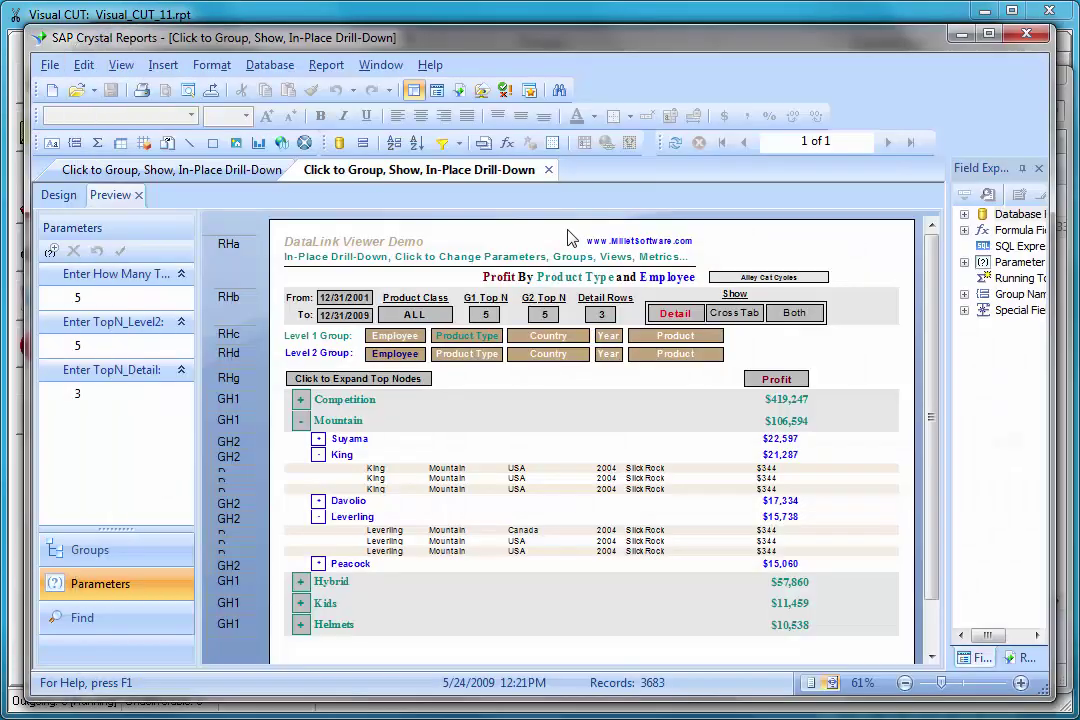
click(273, 66)
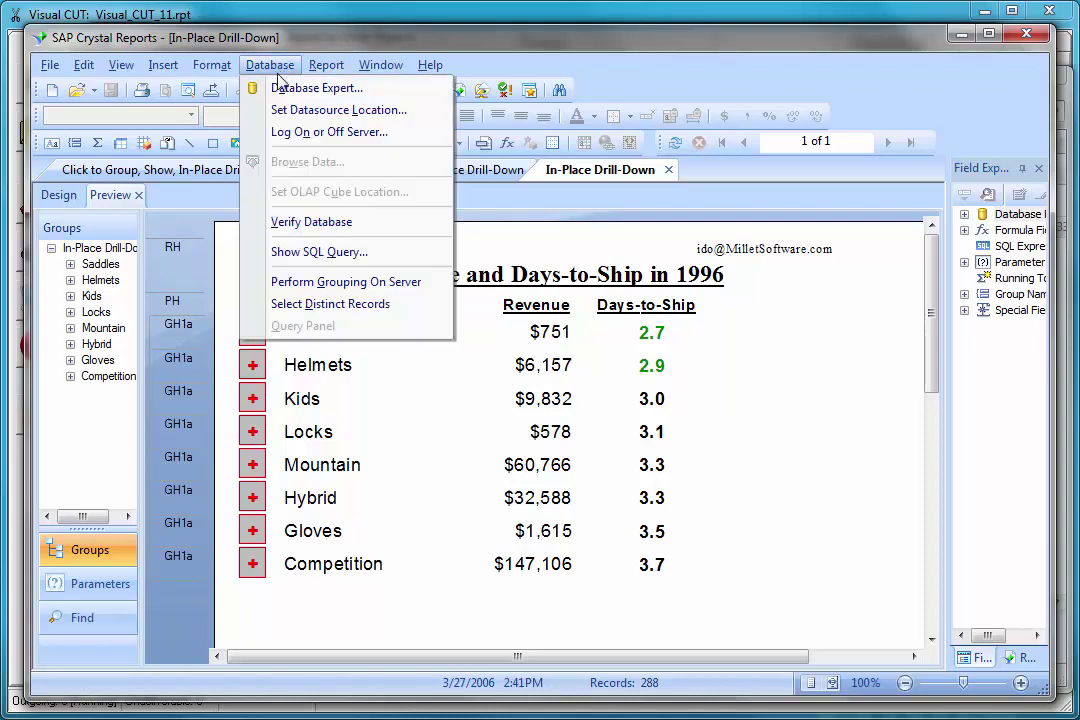
click(281, 108)
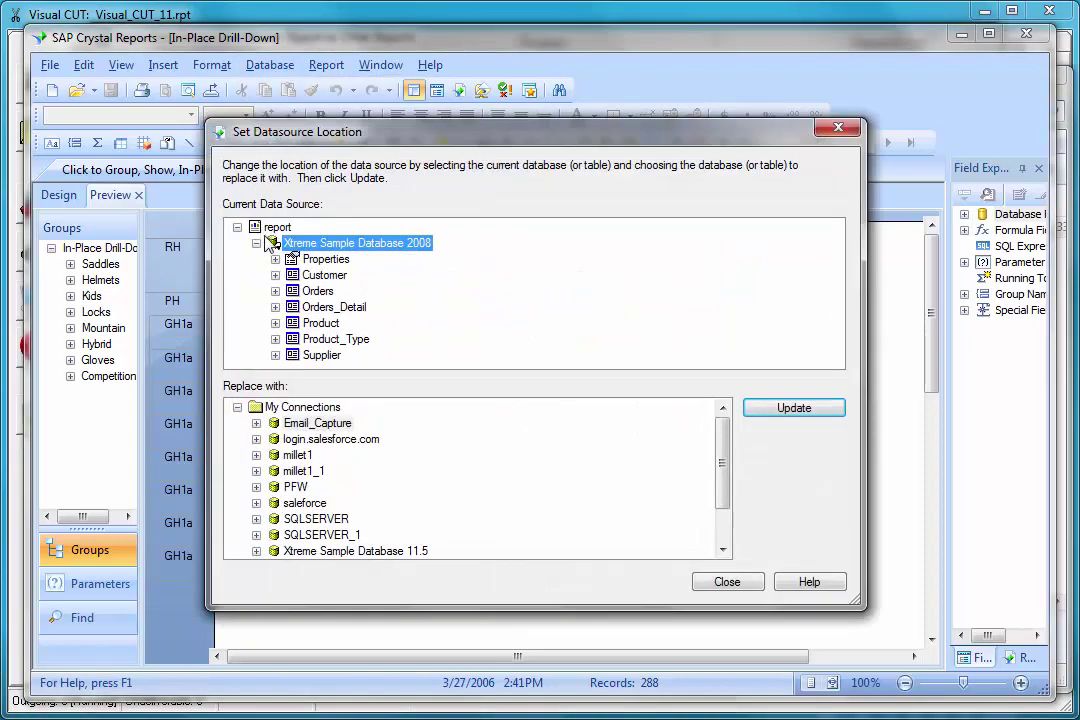